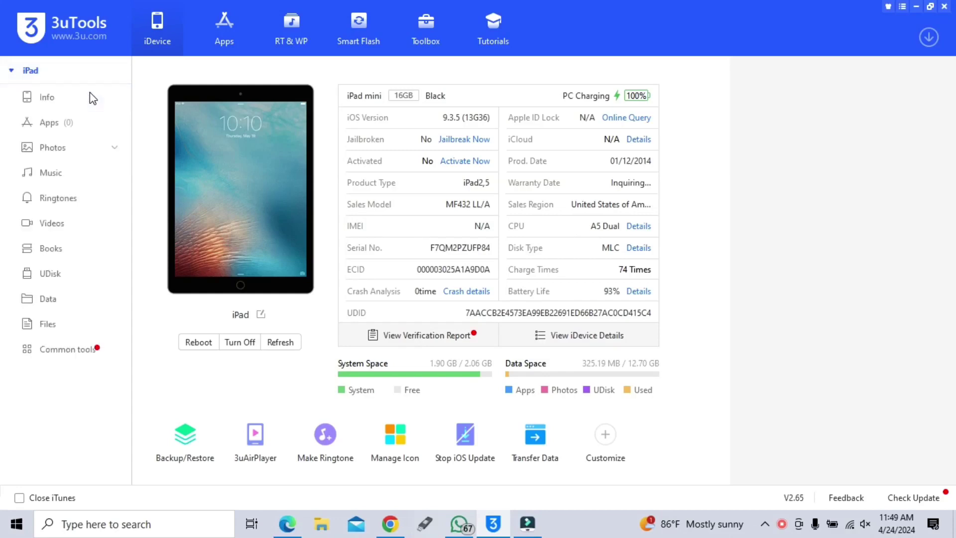
Step: Check the device info of both connected iPads, the iPad 2 and the iPad mini
{"action": "left_click", "coordinate": [59, 73]}
{"action": "left_click", "coordinate": [59, 73]}
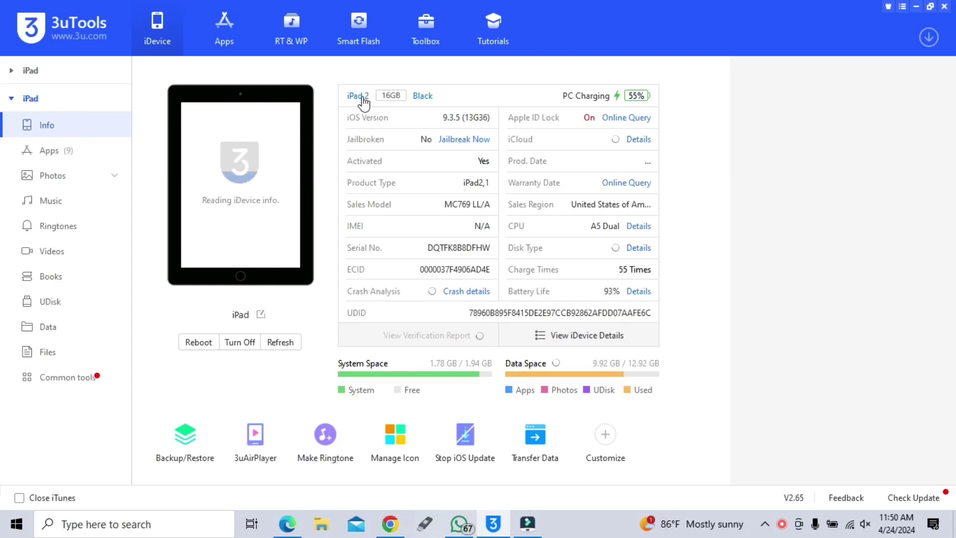
{"action": "left_click", "coordinate": [74, 72]}
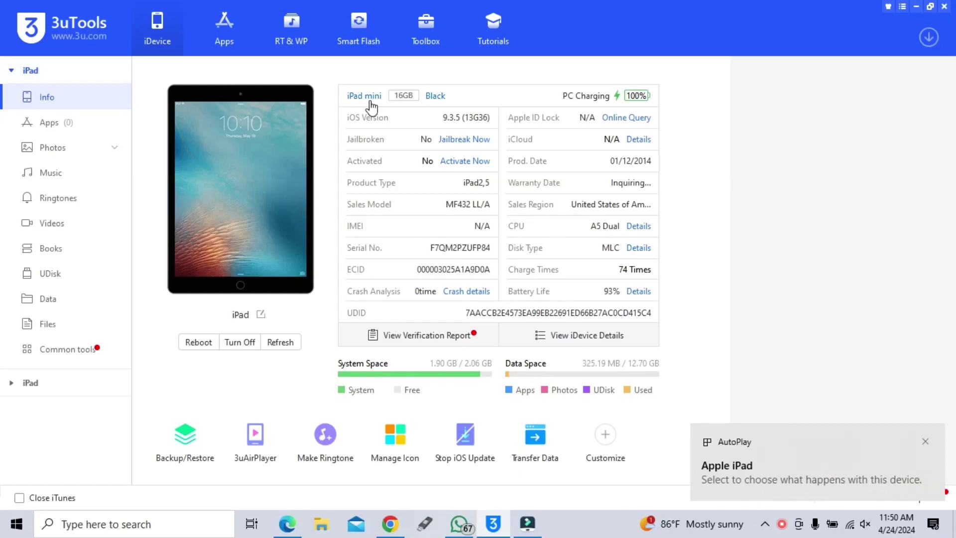
Step: Open Multiple Flash under Smart Flash, cancel the Apple ID activation request and acknowledge the iPad mini's error state
{"action": "left_click", "coordinate": [358, 35]}
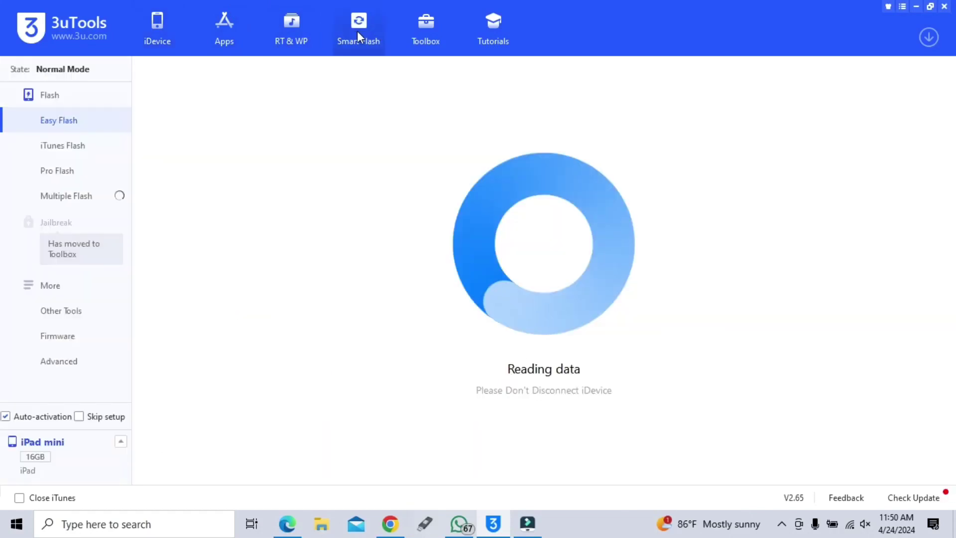
{"action": "left_click", "coordinate": [87, 201]}
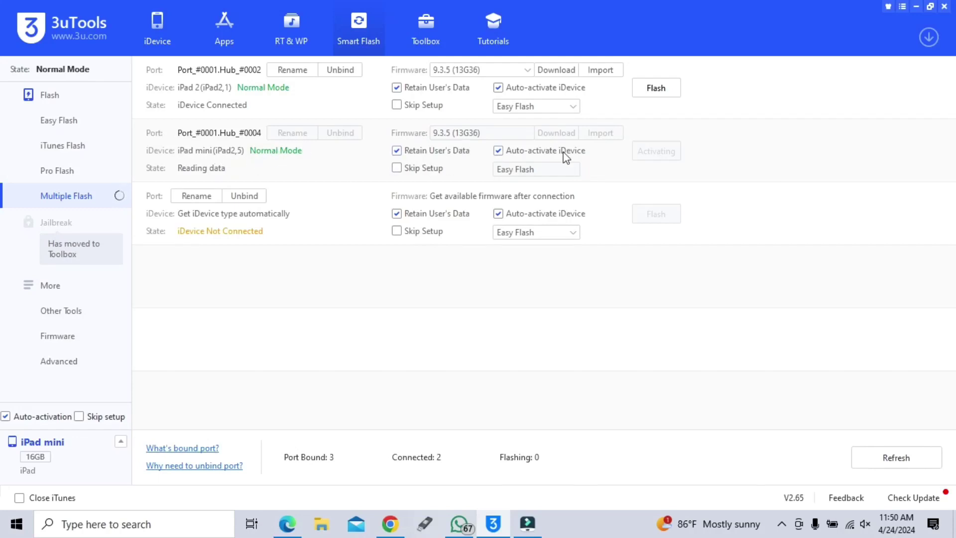
{"action": "left_click", "coordinate": [602, 70]}
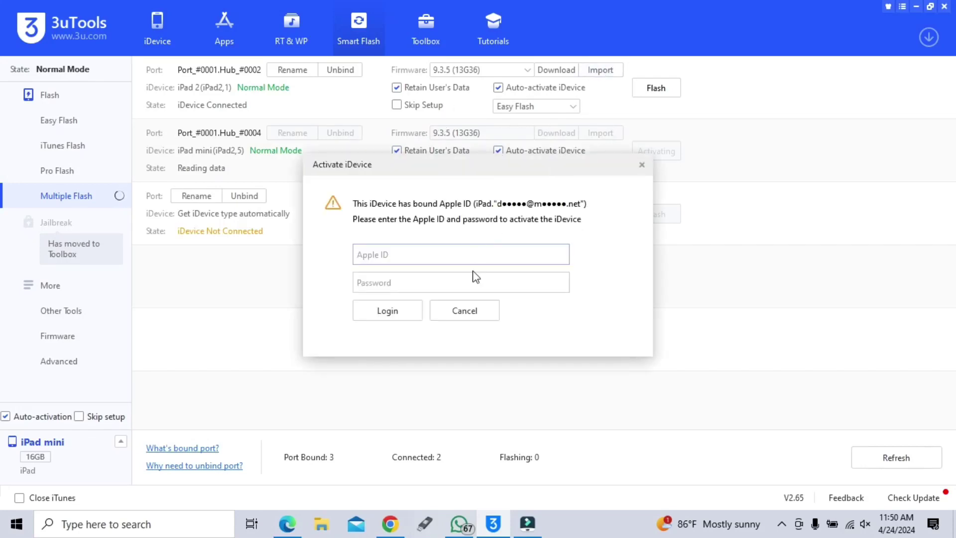
{"action": "left_click", "coordinate": [473, 311]}
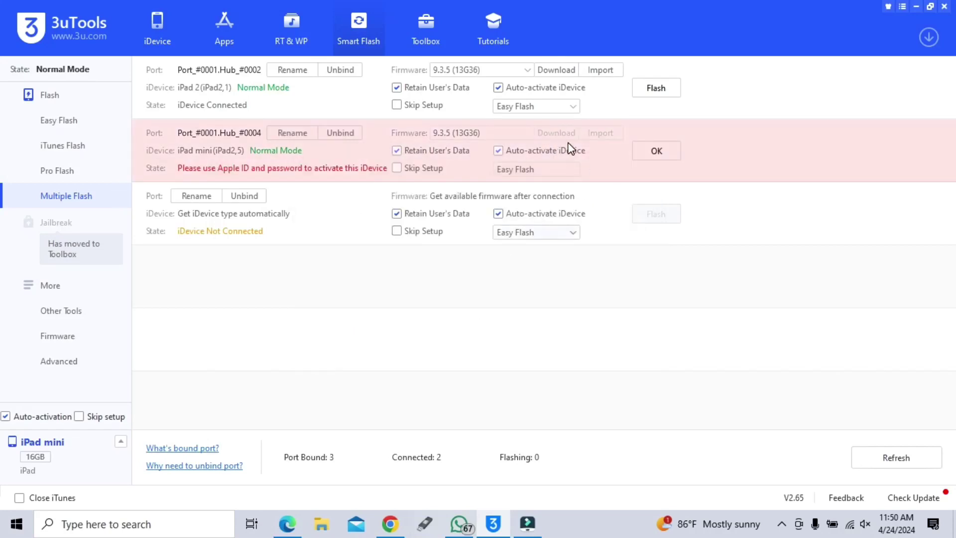
{"action": "left_click", "coordinate": [655, 151]}
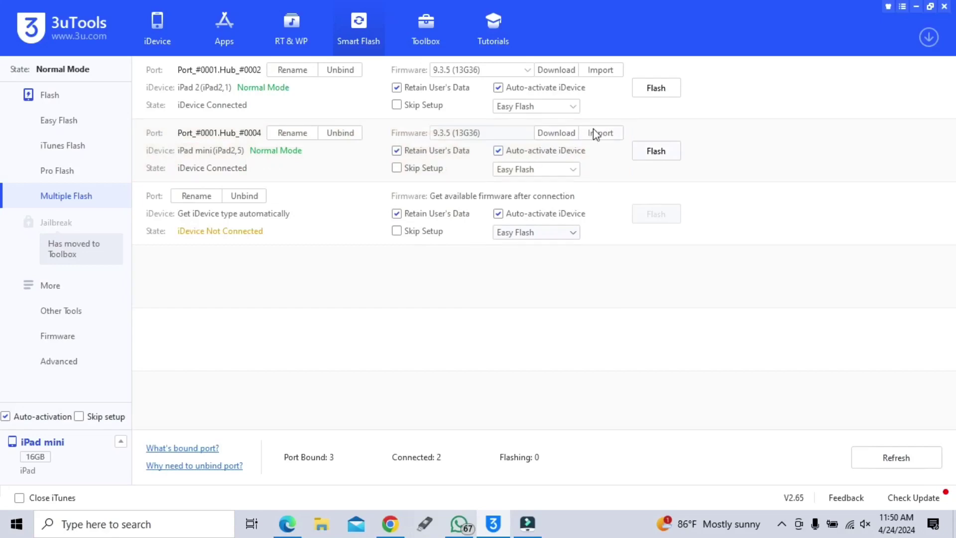
Step: Try to import iPad2,2_9.3.5_13G36_Restore from the 3uTools Firmware folder as the iPad 2's firmware
{"action": "left_click", "coordinate": [597, 133]}
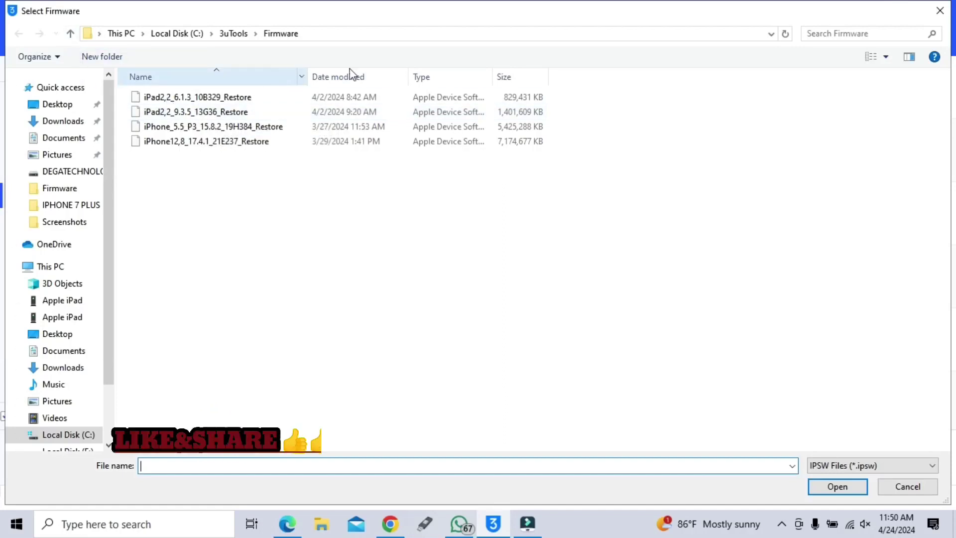
{"action": "left_click", "coordinate": [949, 10]}
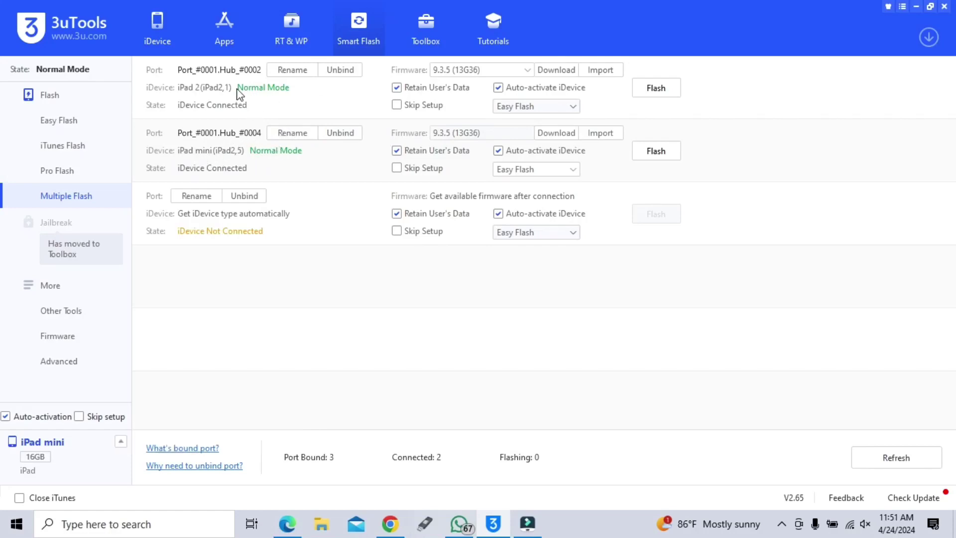
{"action": "left_click", "coordinate": [601, 70]}
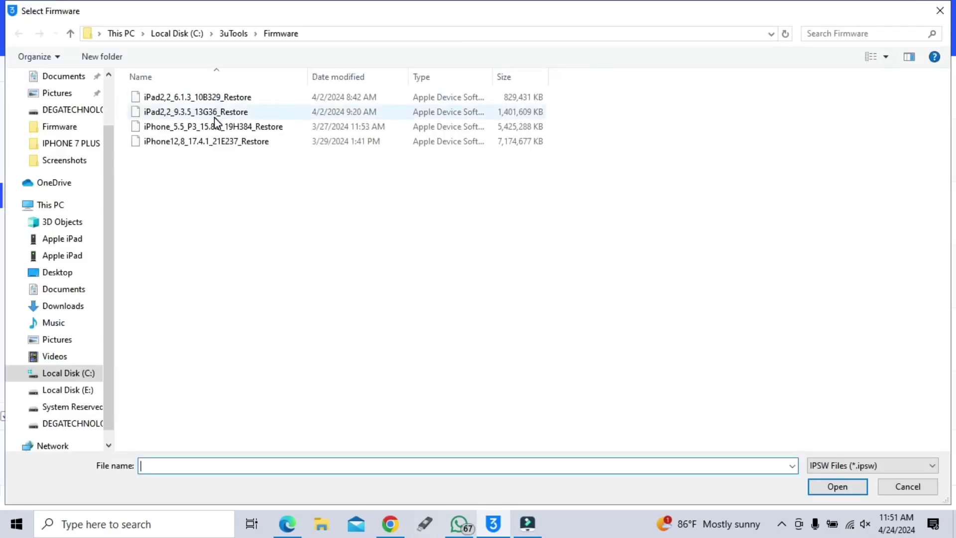
{"action": "left_click", "coordinate": [186, 114]}
{"action": "double_click", "coordinate": [188, 118]}
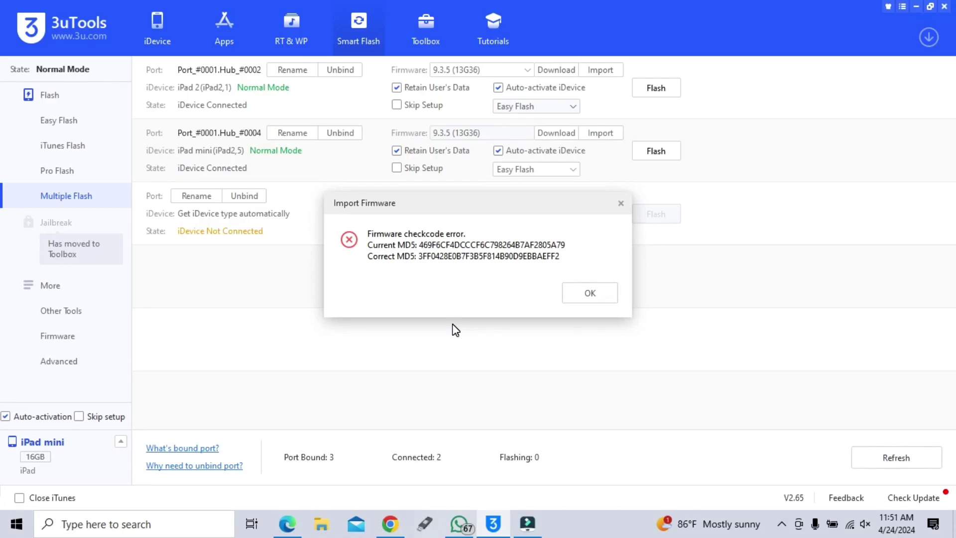
{"action": "left_click", "coordinate": [590, 298]}
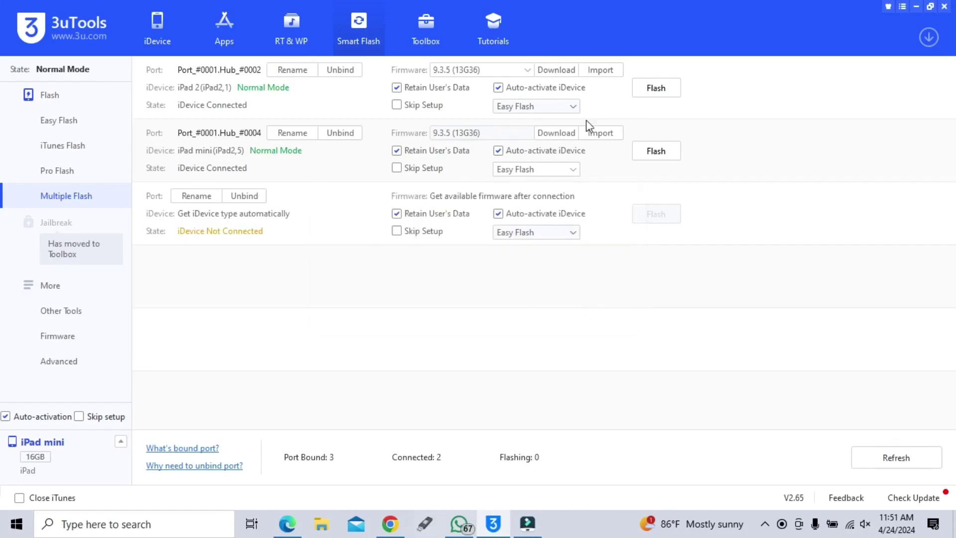
Step: Start a firmware import for the iPad 2 and browse to the OPERATING SYSTEMS folder on drive G:
{"action": "left_click", "coordinate": [599, 72]}
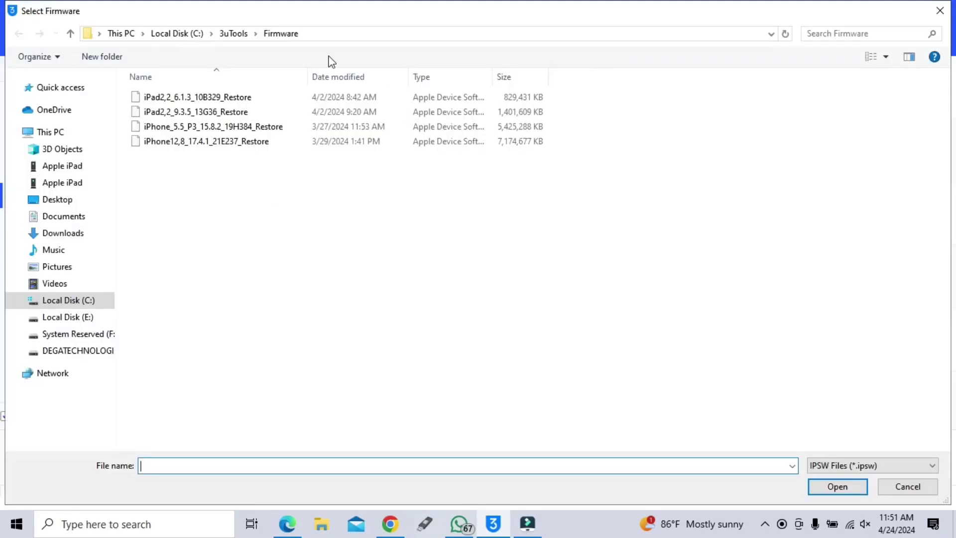
{"action": "left_click", "coordinate": [71, 37]}
{"action": "left_click", "coordinate": [70, 37]}
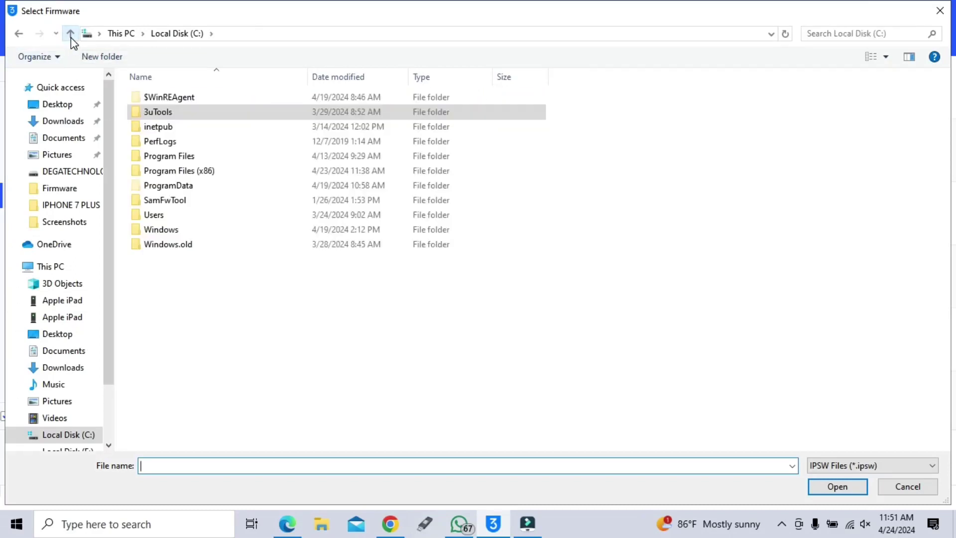
{"action": "left_click", "coordinate": [71, 38]}
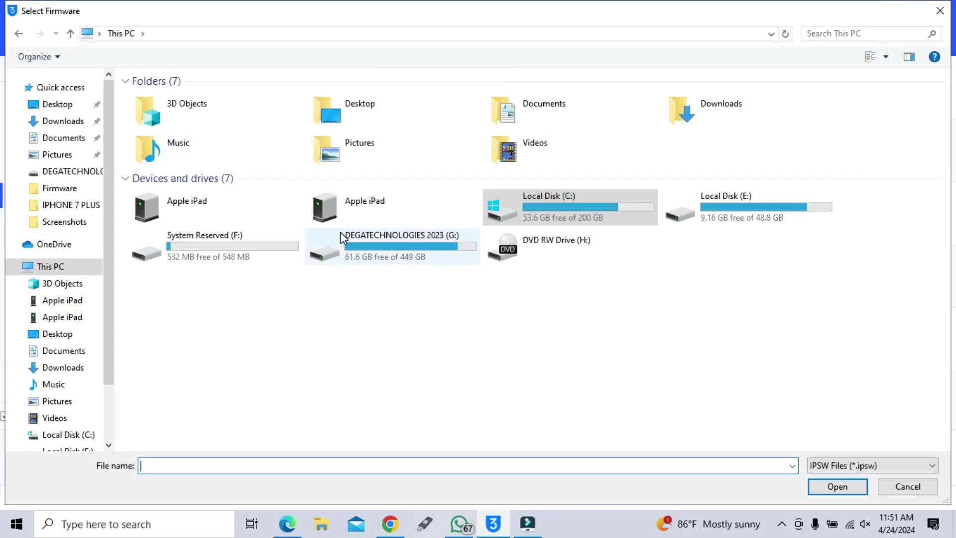
{"action": "double_click", "coordinate": [419, 256]}
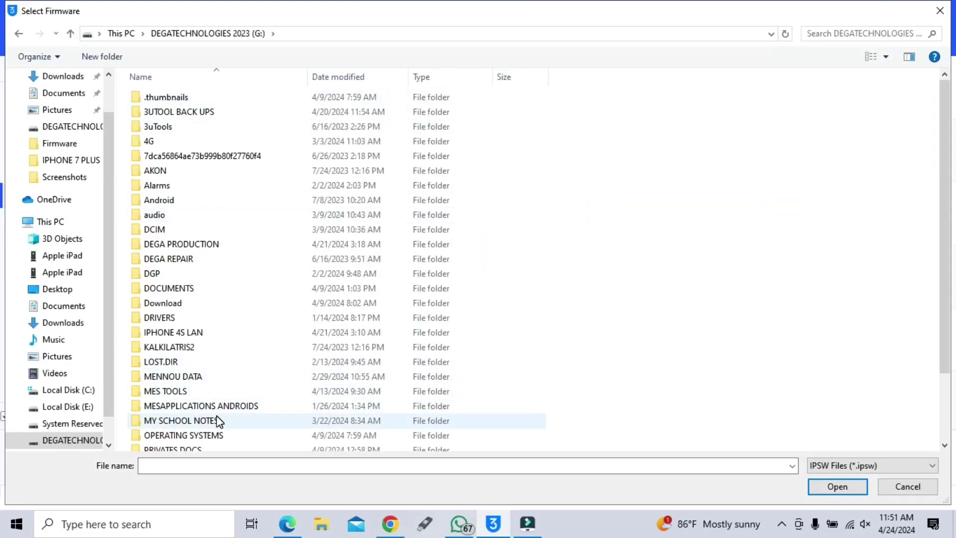
{"action": "left_click", "coordinate": [205, 437]}
{"action": "double_click", "coordinate": [205, 437]}
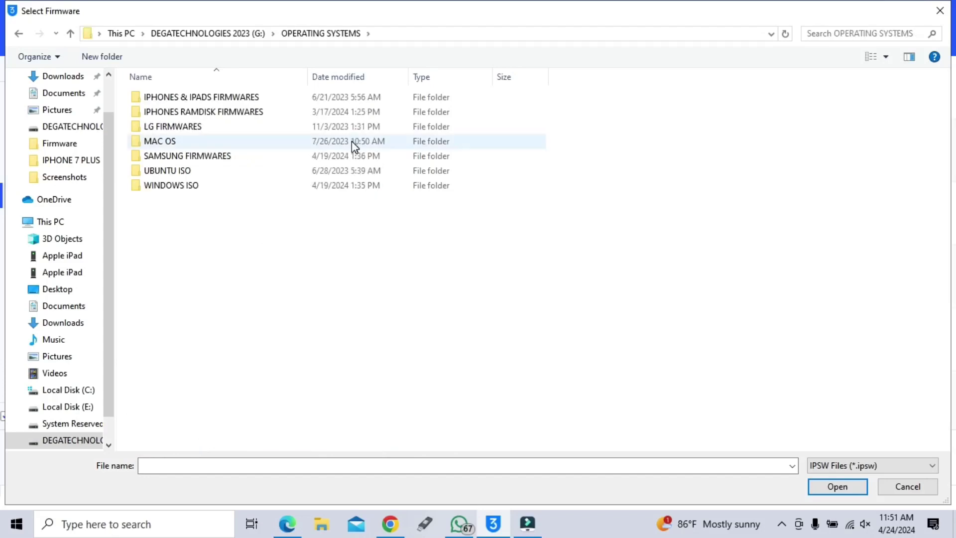
Step: Import iPad2,1_9.3.5_13G36_Restore for the iPad 2 from the 12 & UNDER folder within IPHONES & IPADS FIRMWARES
{"action": "left_click", "coordinate": [222, 98]}
{"action": "double_click", "coordinate": [222, 98]}
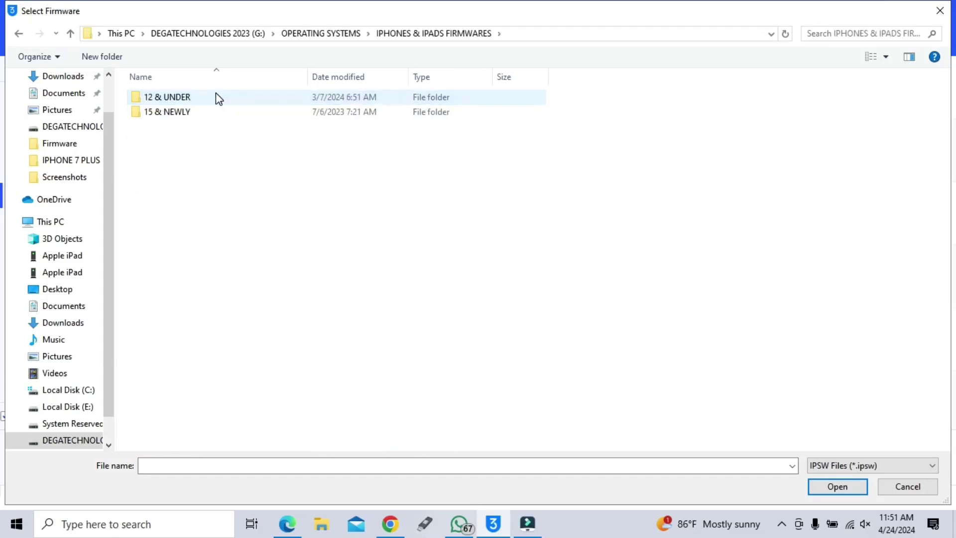
{"action": "left_click", "coordinate": [218, 97]}
{"action": "double_click", "coordinate": [219, 97]}
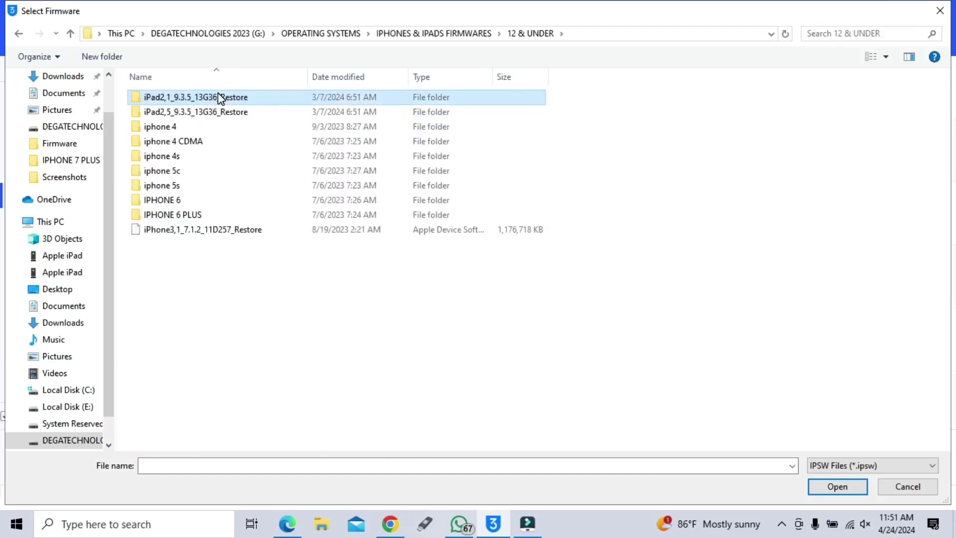
{"action": "double_click", "coordinate": [190, 97]}
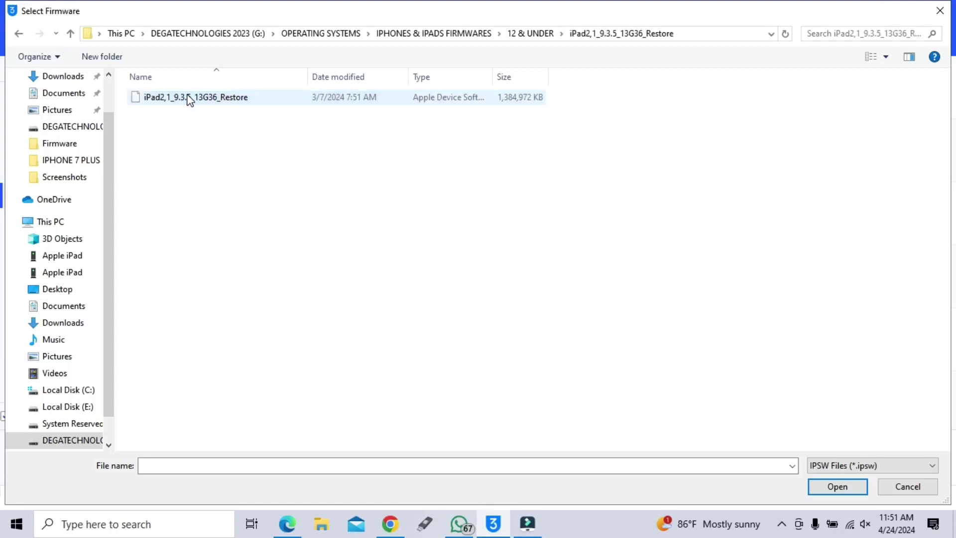
{"action": "double_click", "coordinate": [190, 98]}
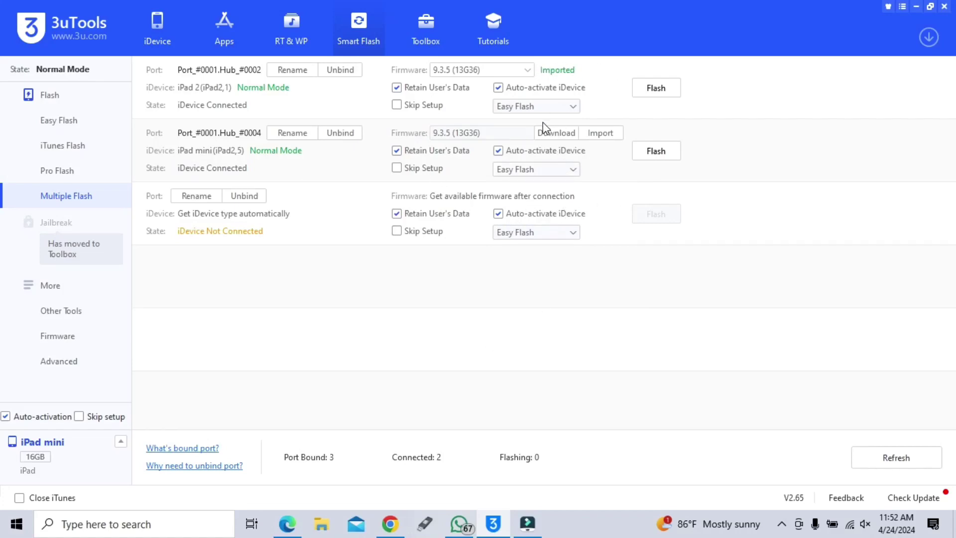
Step: Import iPad2,5_9.3.5_13G36_Restore from its own folder in 12 & UNDER as the iPad mini's firmware
{"action": "left_click", "coordinate": [601, 134]}
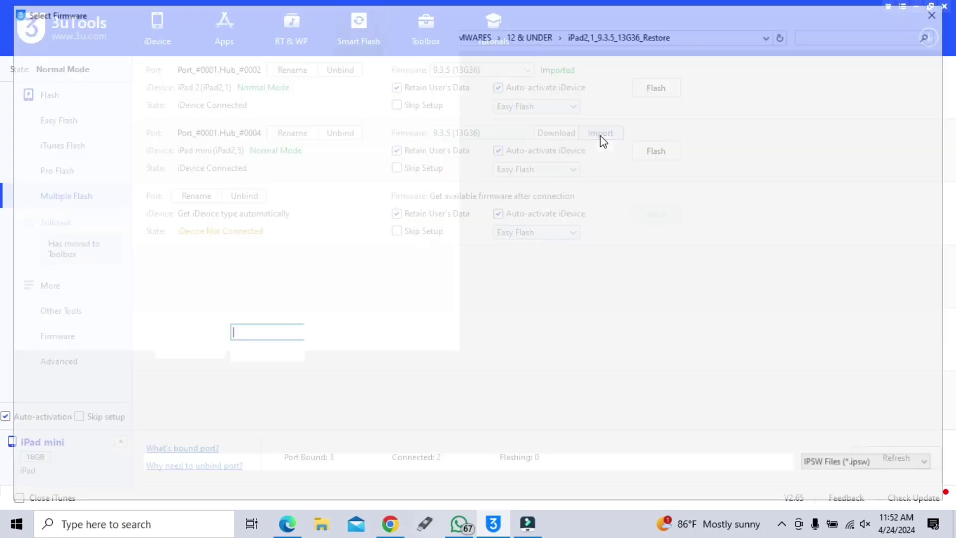
{"action": "left_click", "coordinate": [70, 33]}
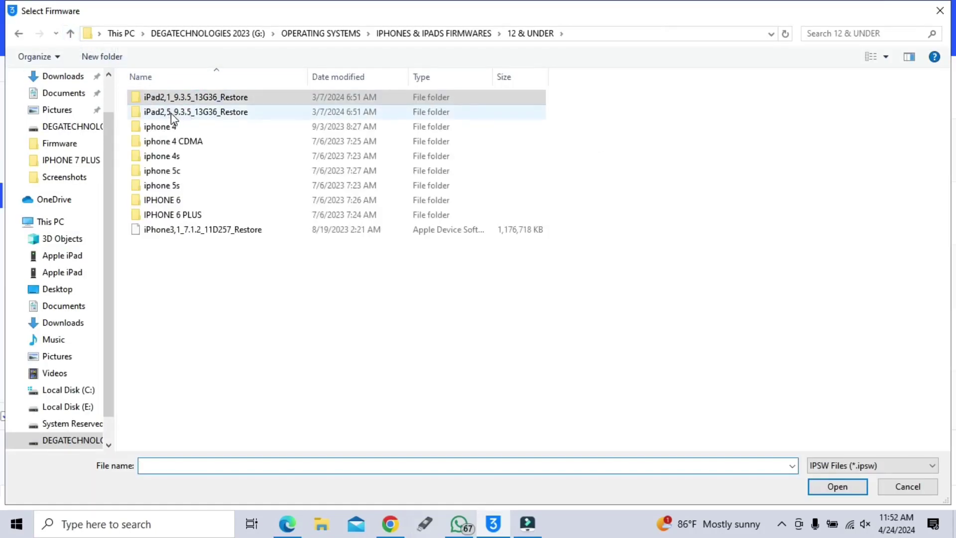
{"action": "double_click", "coordinate": [203, 113]}
{"action": "left_click", "coordinate": [223, 102]}
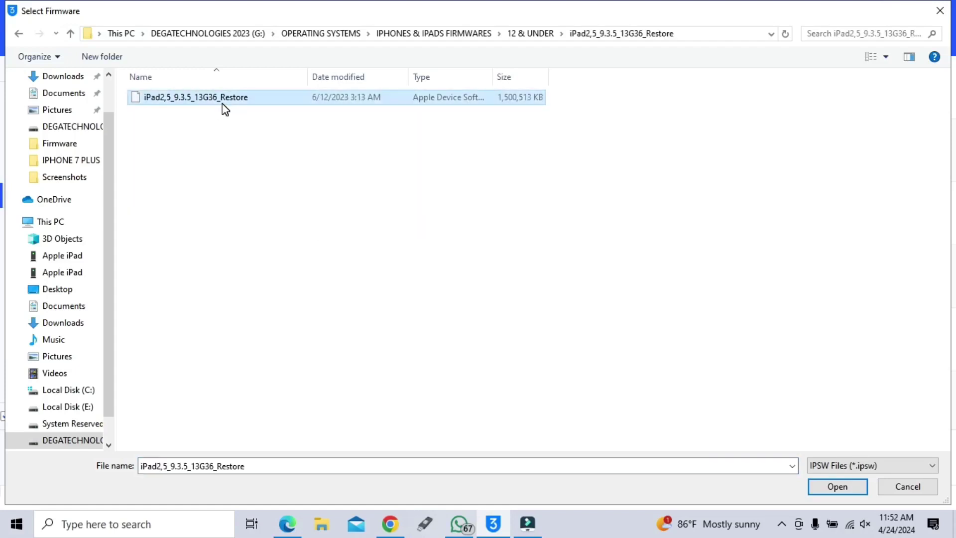
{"action": "double_click", "coordinate": [222, 102]}
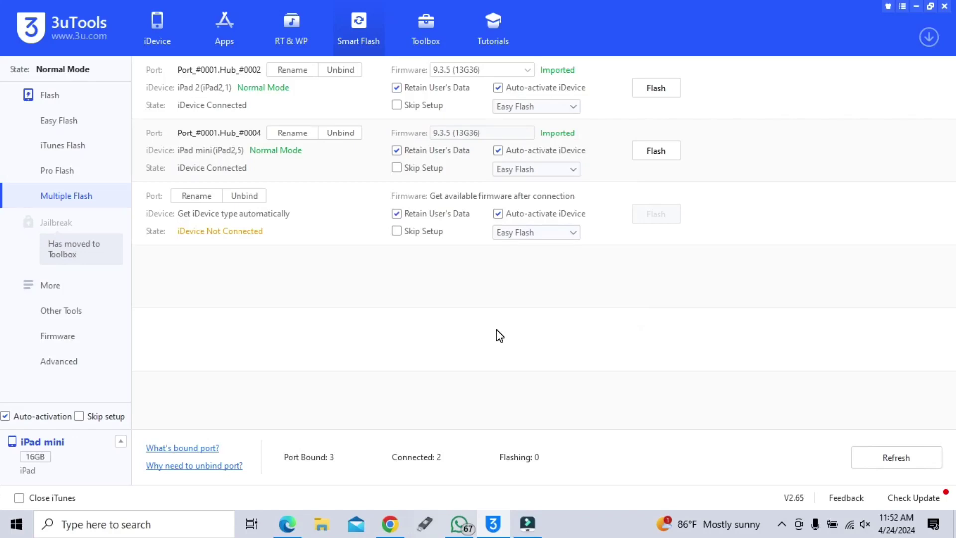
Step: Flash the iPad 2 and the iPad mini with their imported 9.3.5 firmware, accepting the Find my iPad reminder for the iPad 2
{"action": "left_click", "coordinate": [670, 94]}
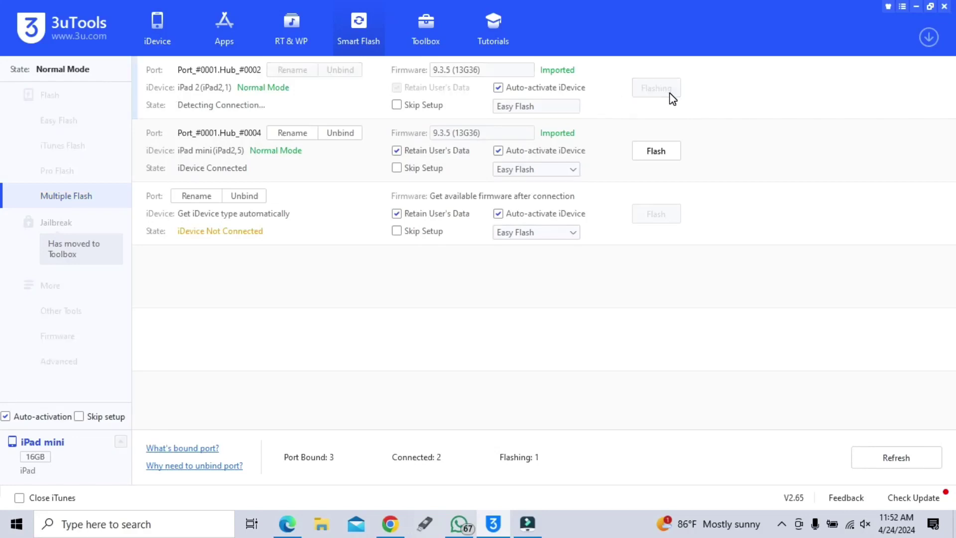
{"action": "left_click", "coordinate": [666, 150]}
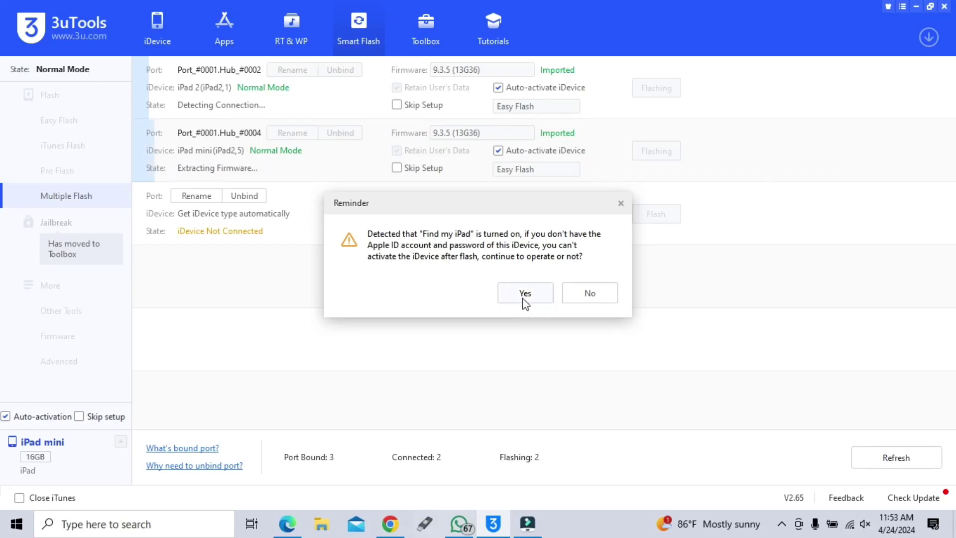
{"action": "left_click", "coordinate": [590, 293]}
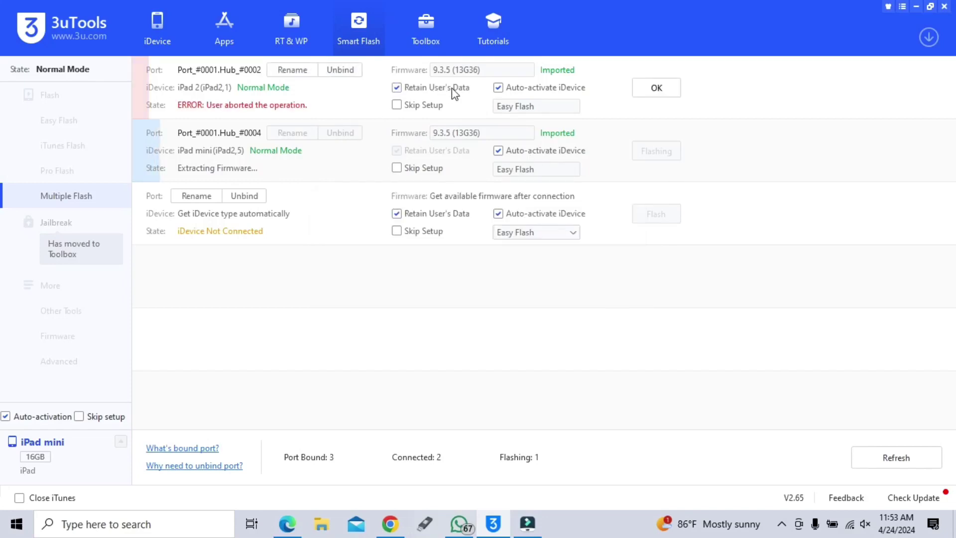
{"action": "left_click", "coordinate": [655, 89]}
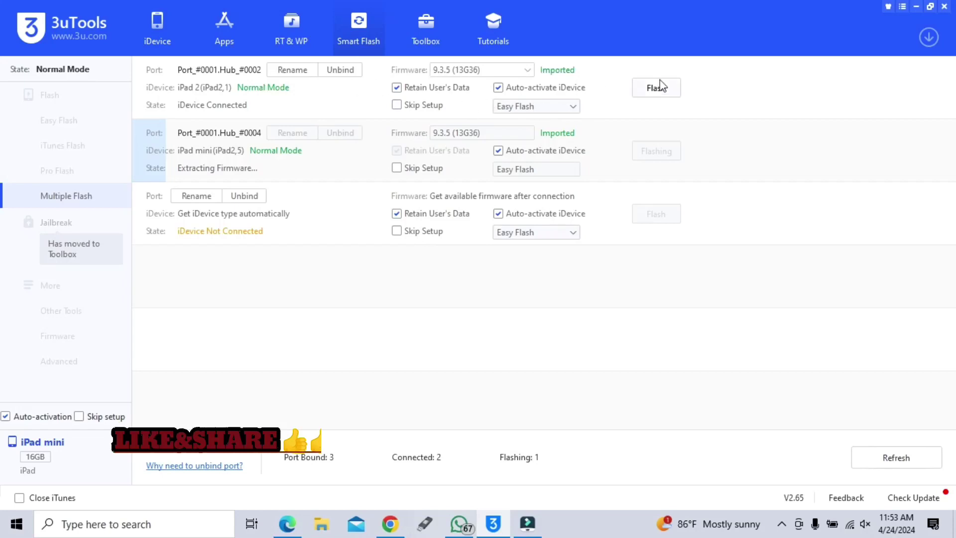
{"action": "left_click", "coordinate": [666, 93]}
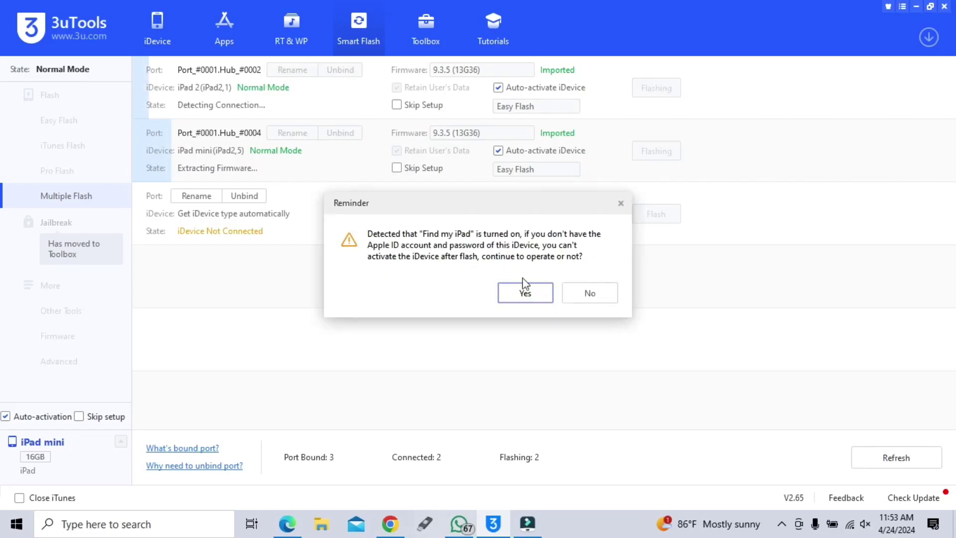
{"action": "left_click", "coordinate": [523, 300]}
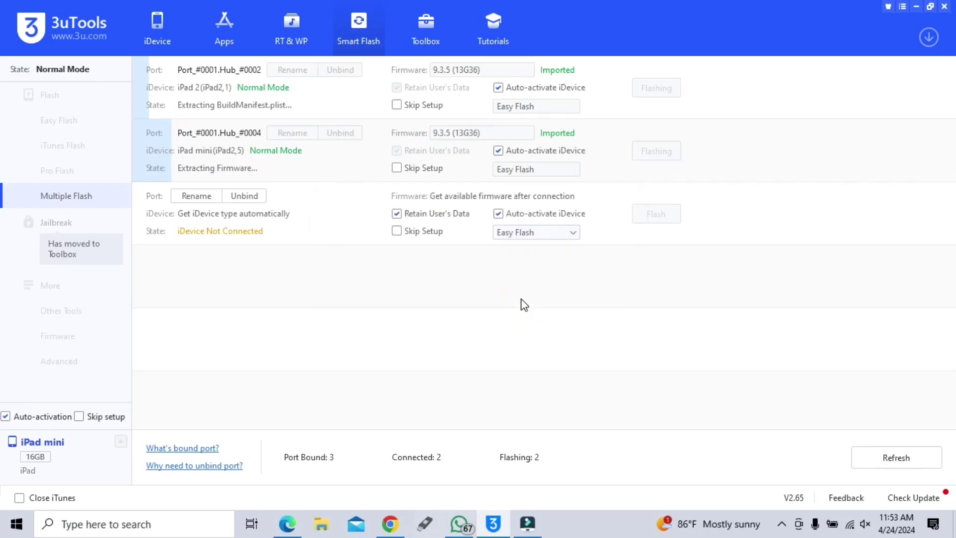